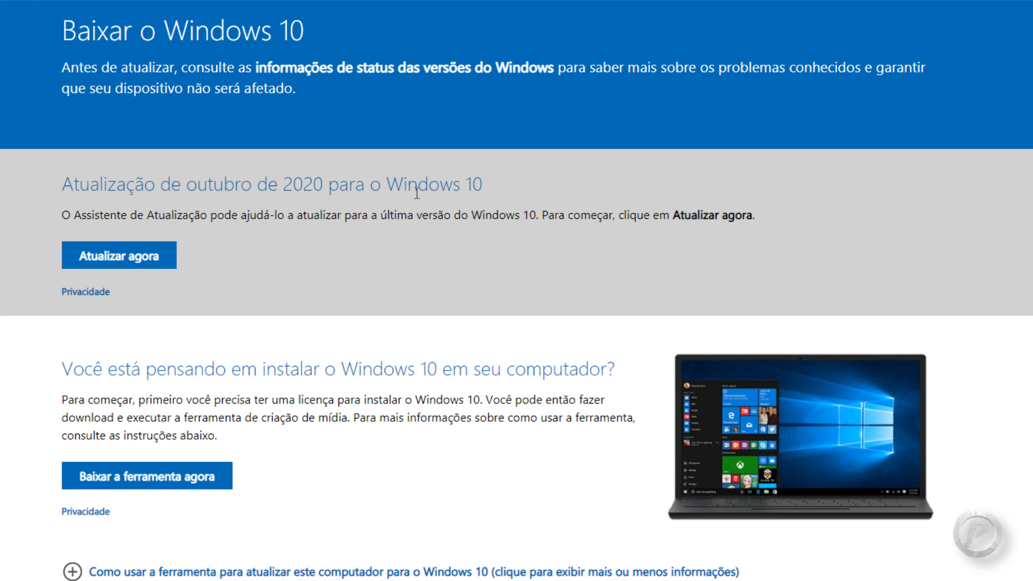
# - Download the Windows 10 media creation tool from the Microsoft page and launch it
pyautogui.click(176, 477)
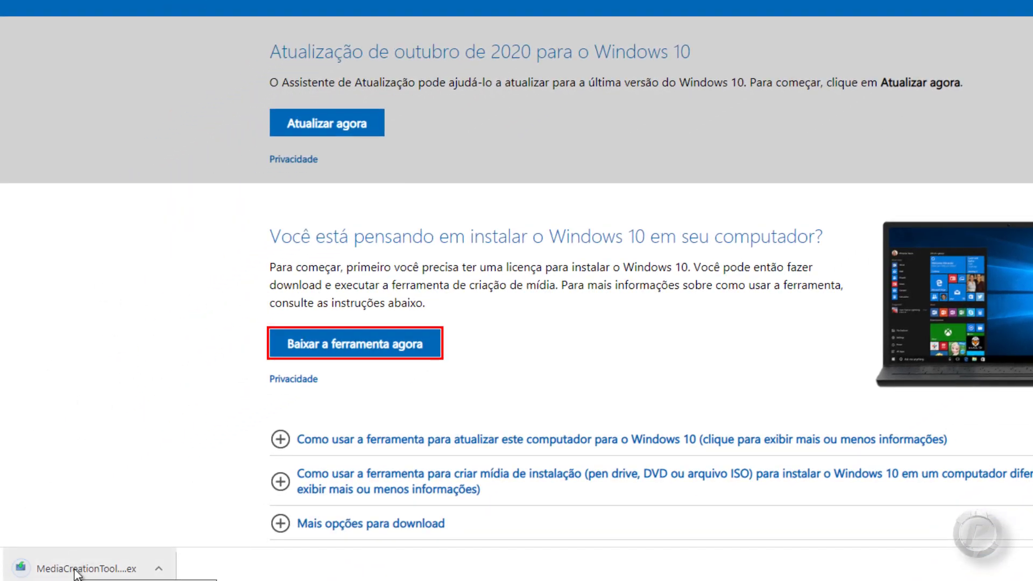
pyautogui.click(76, 570)
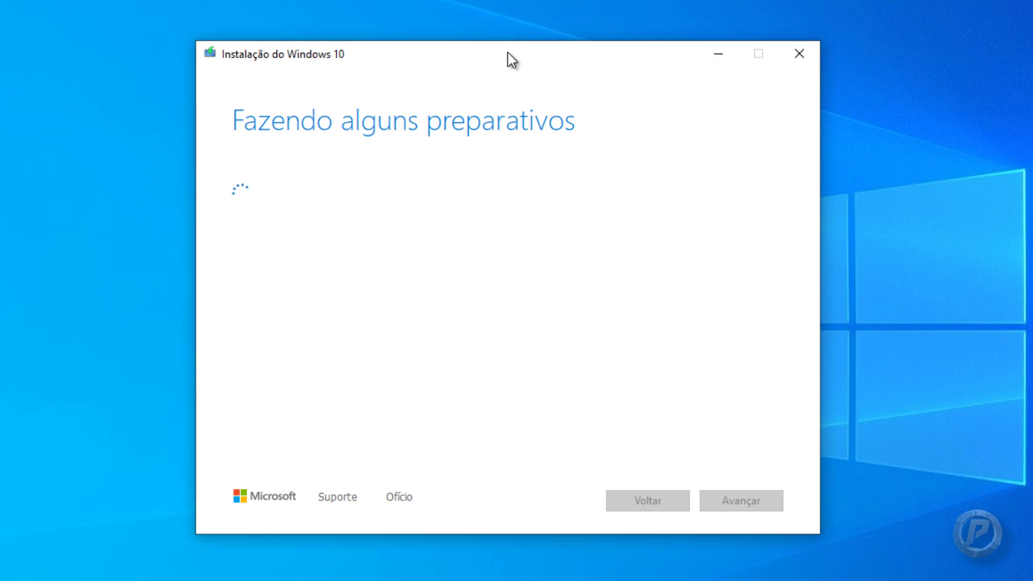
# - Accept the licence terms and choose to create installation media for another computer
pyautogui.moveTo(777, 220); pyautogui.dragTo(786, 436)
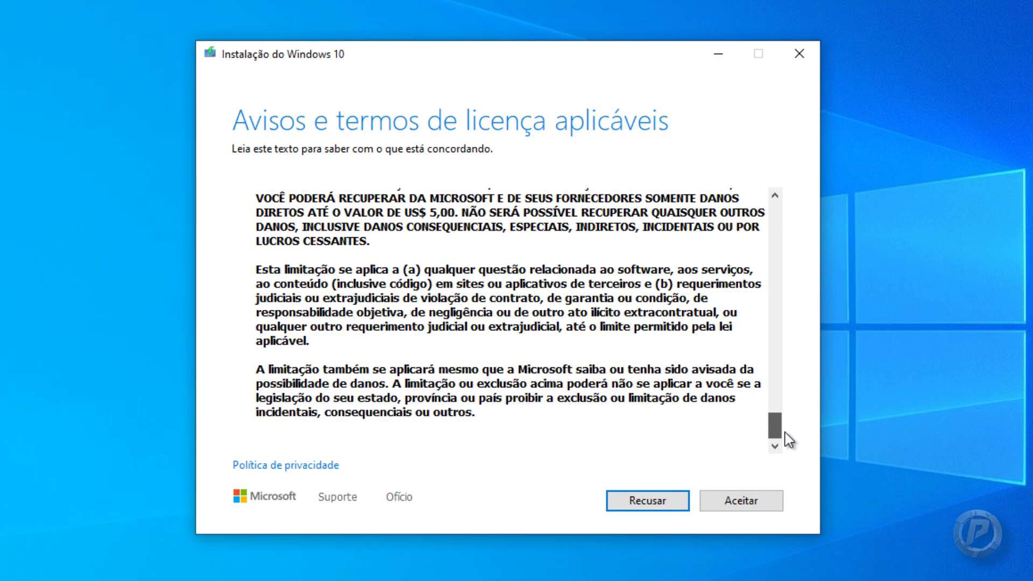
pyautogui.click(745, 501)
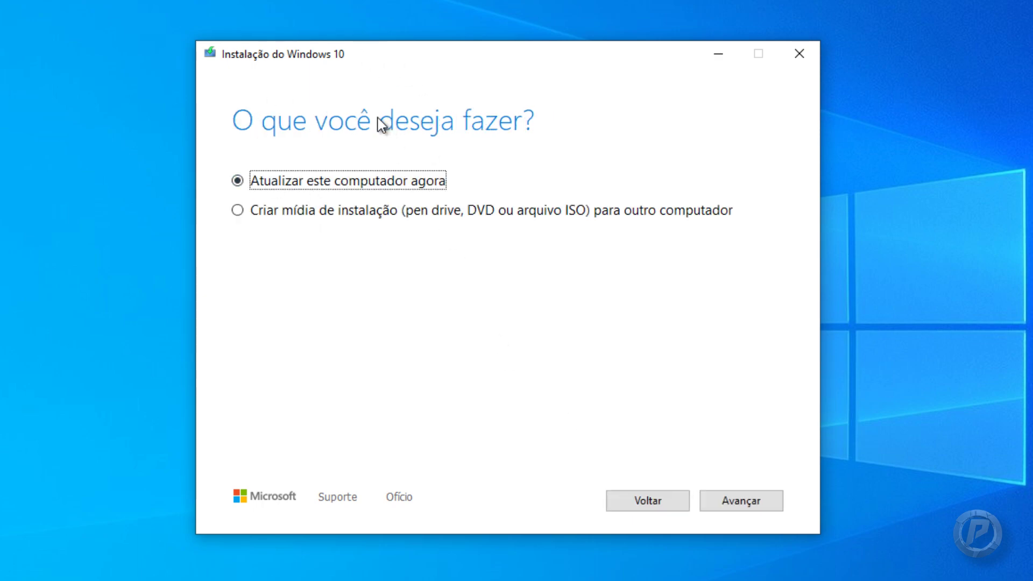
pyautogui.click(264, 212)
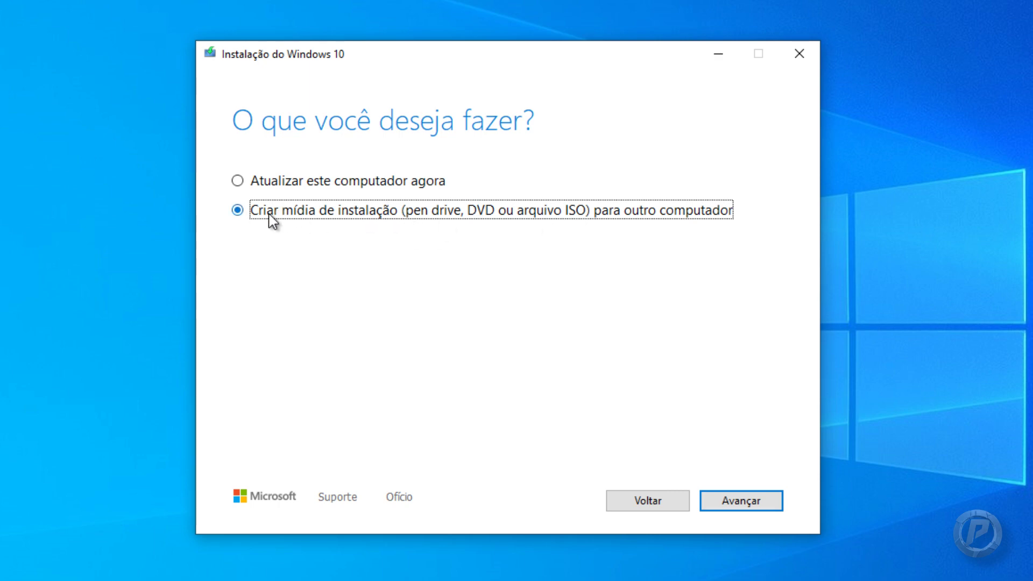
pyautogui.click(727, 502)
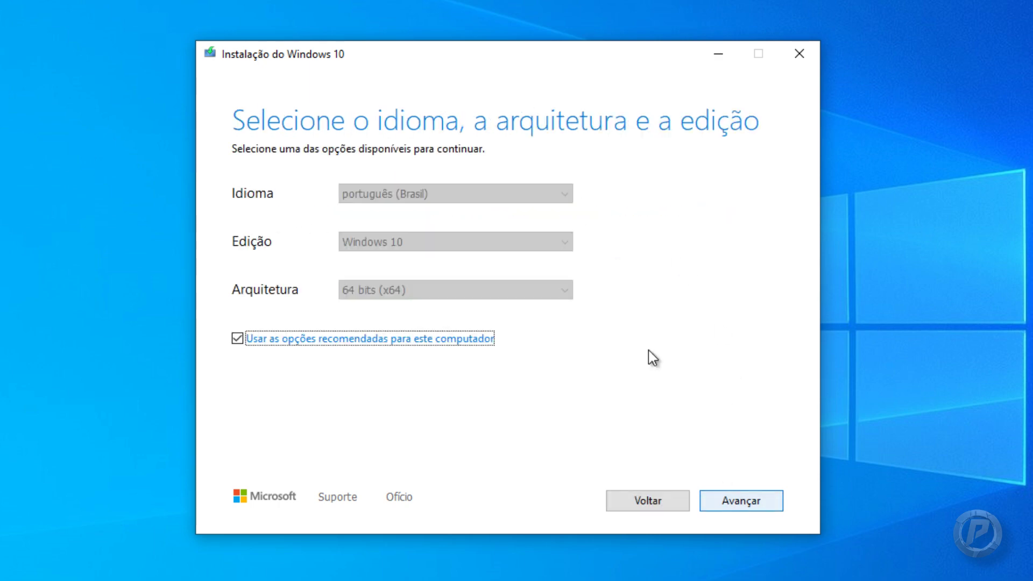
# - Turn off the recommended options for this computer and continue with 64 bits (x64) as the architecture
pyautogui.click(237, 340)
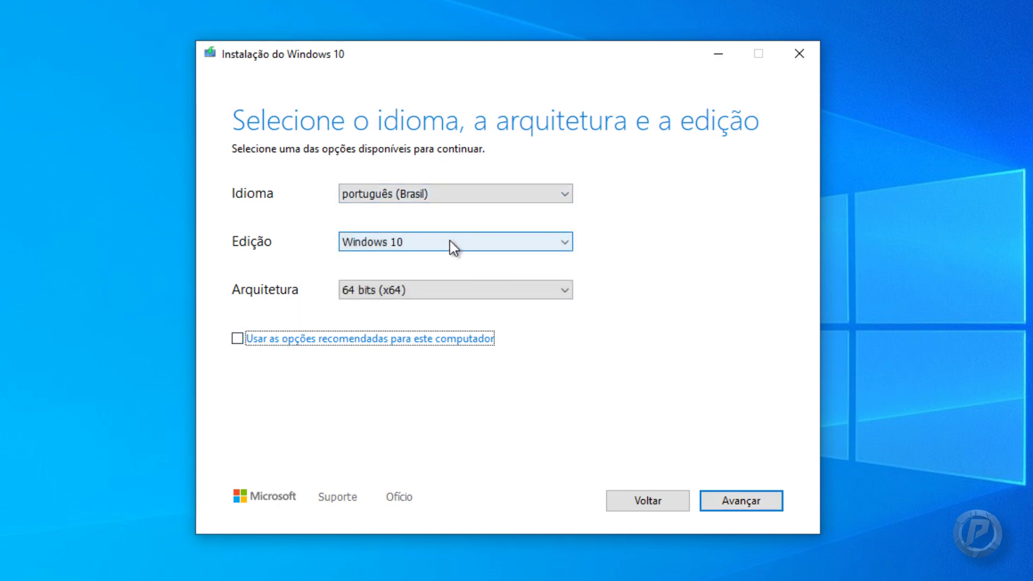
pyautogui.click(431, 290)
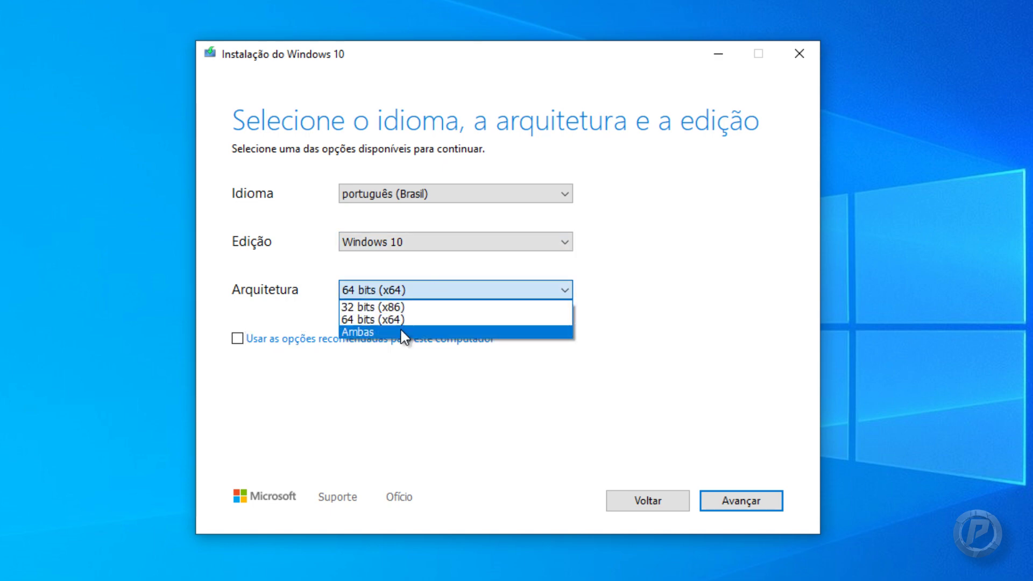
pyautogui.click(363, 331)
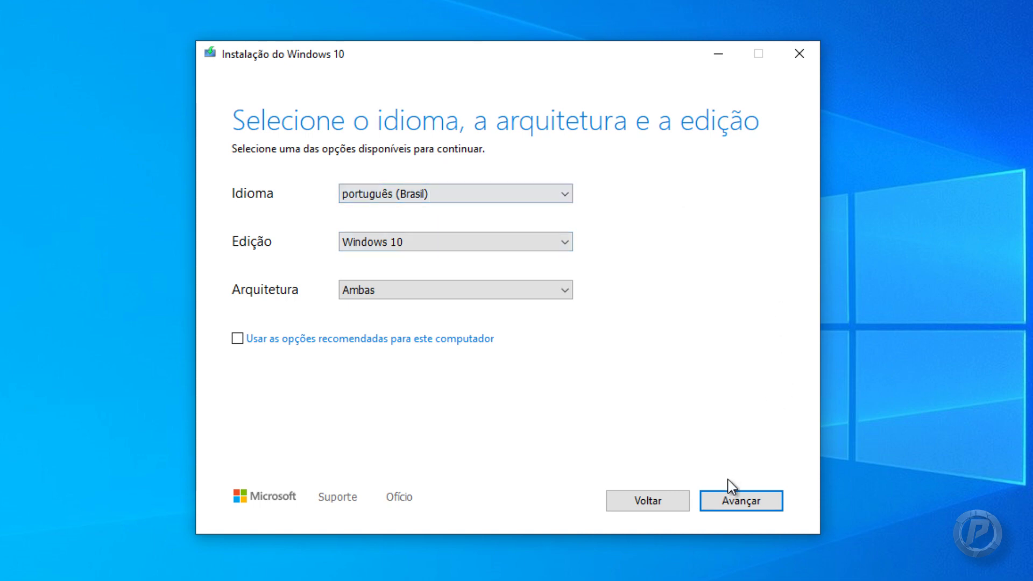
pyautogui.click(498, 290)
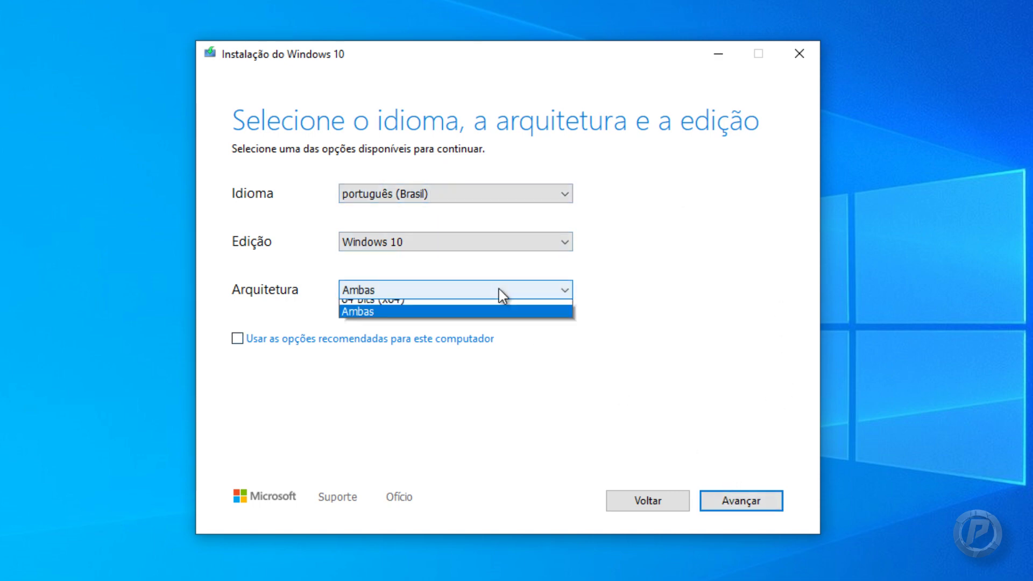
pyautogui.click(377, 323)
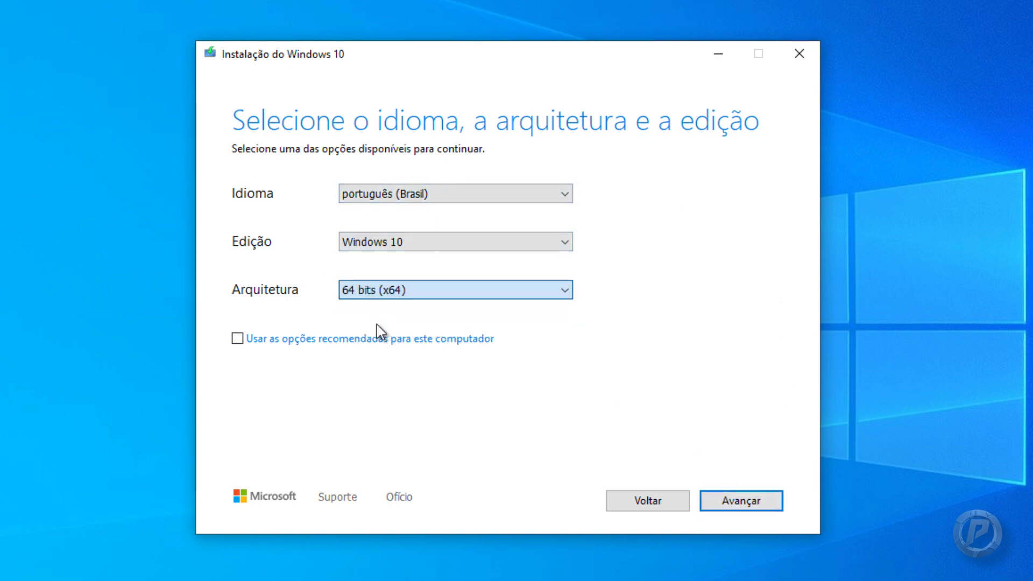
pyautogui.click(753, 503)
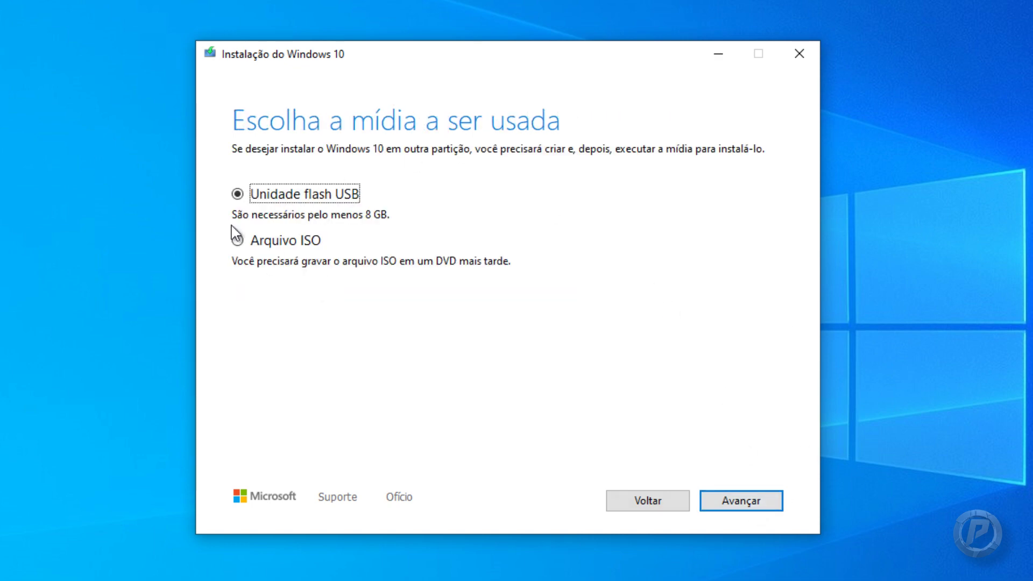
# - Choose the ISO file as media, save it to the desktop as Windows10-2009.iso, and finish the setup wizard
pyautogui.click(238, 243)
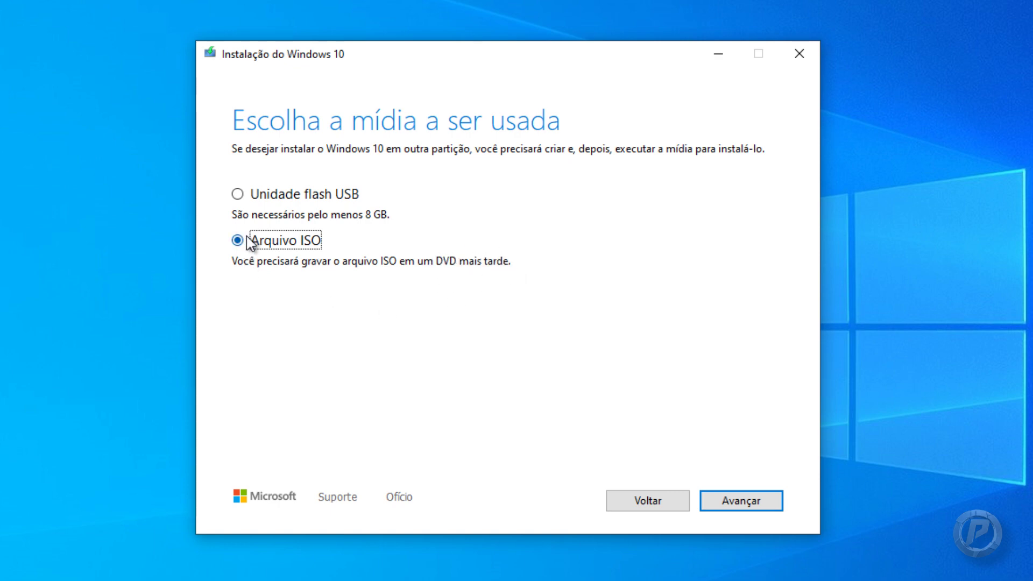
pyautogui.click(749, 504)
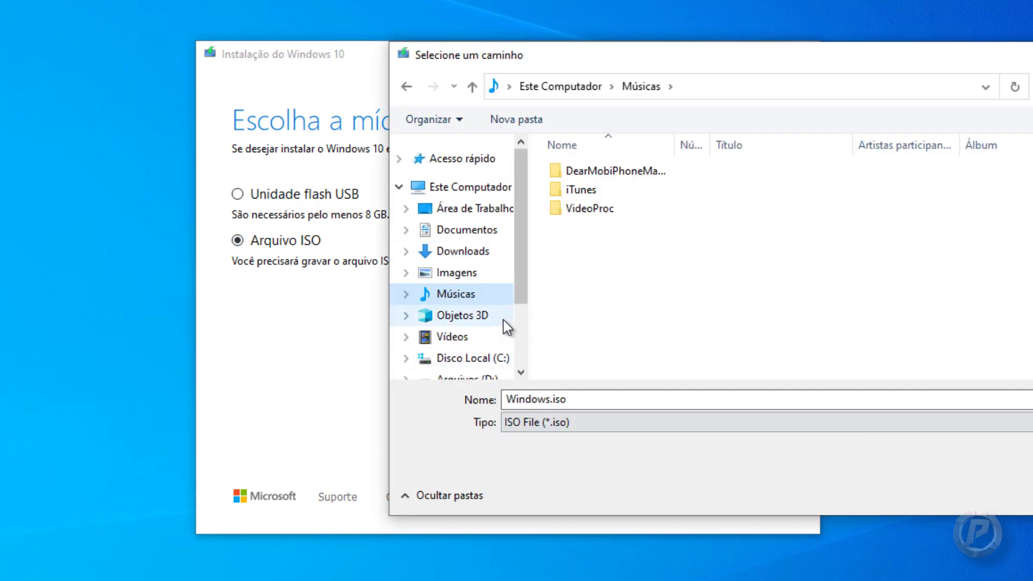
pyautogui.doubleClick(553, 398)
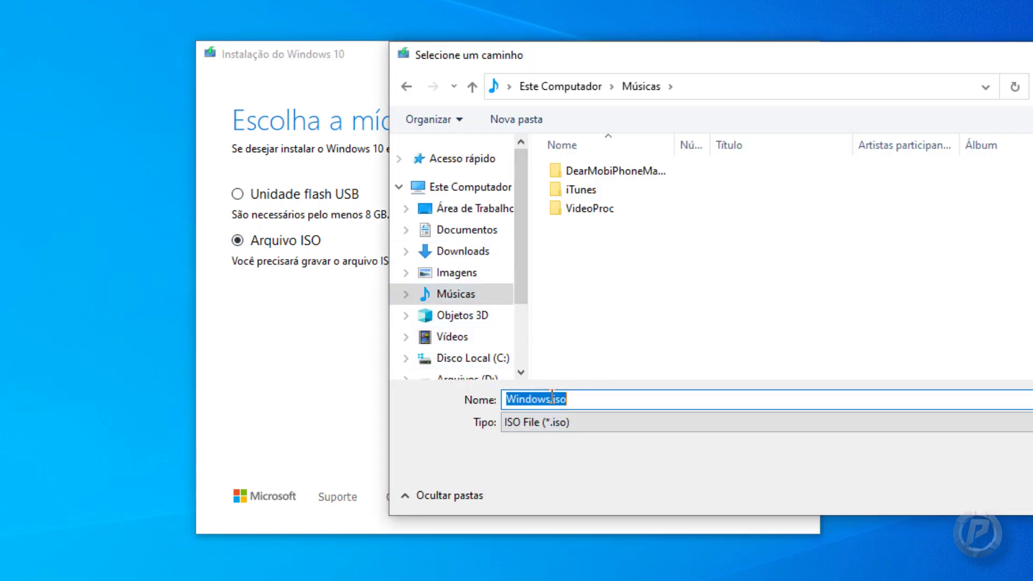
pyautogui.click(552, 398)
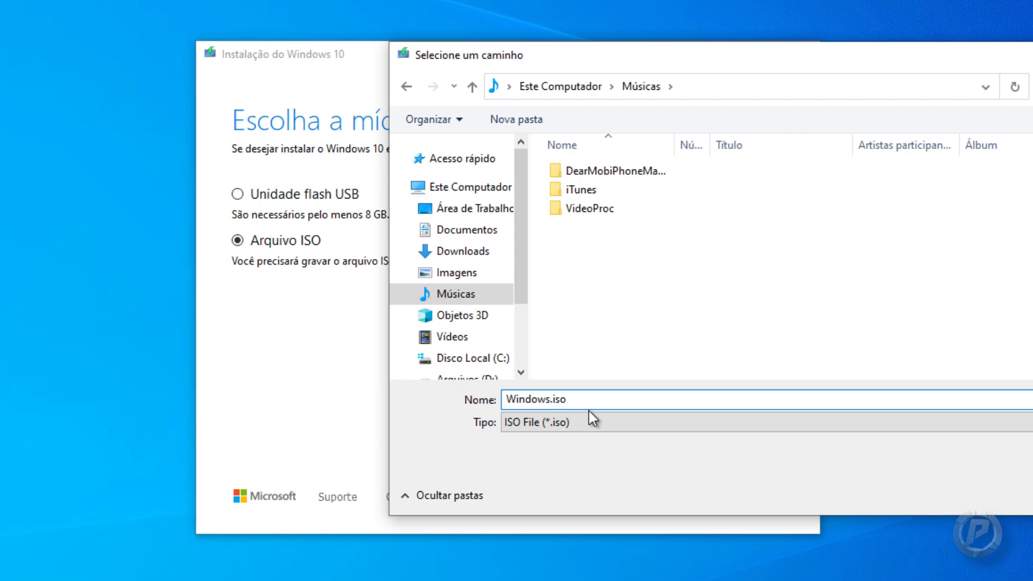
pyautogui.write('10-2009')
pyautogui.click(908, 500)
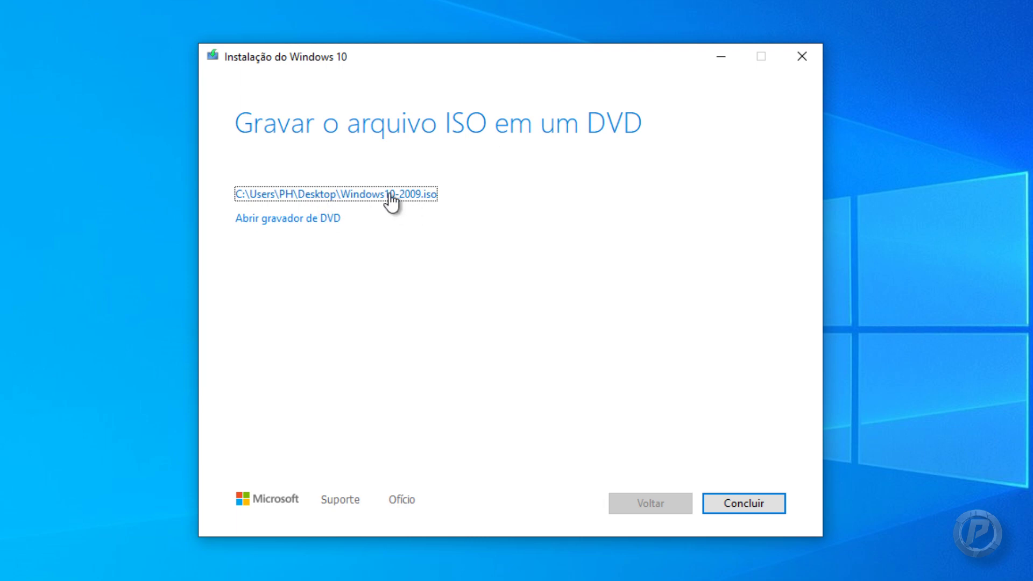
pyautogui.click(741, 504)
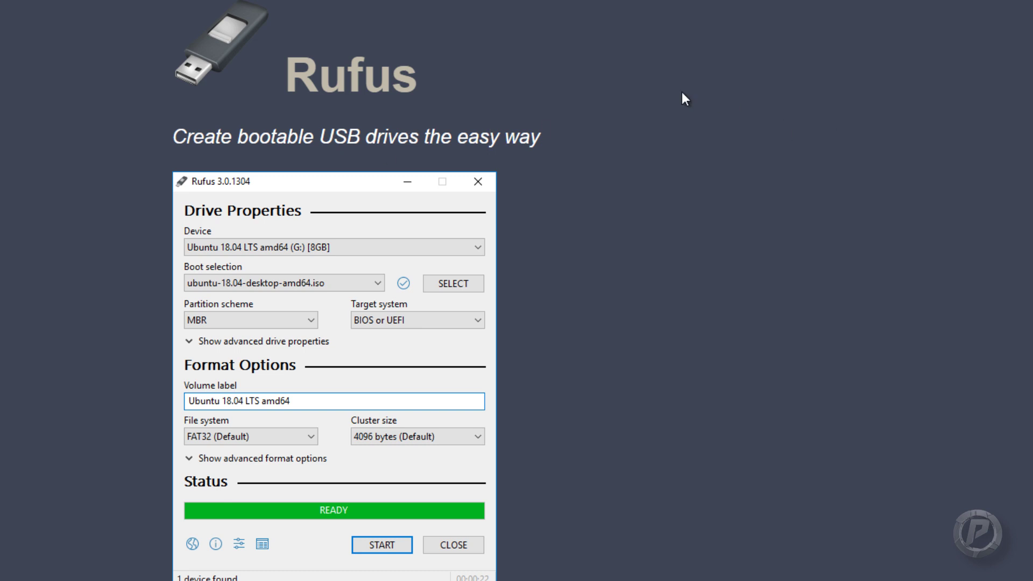
# - Go to the Download section of the Rufus website
pyautogui.scroll(-5, 682, 92)
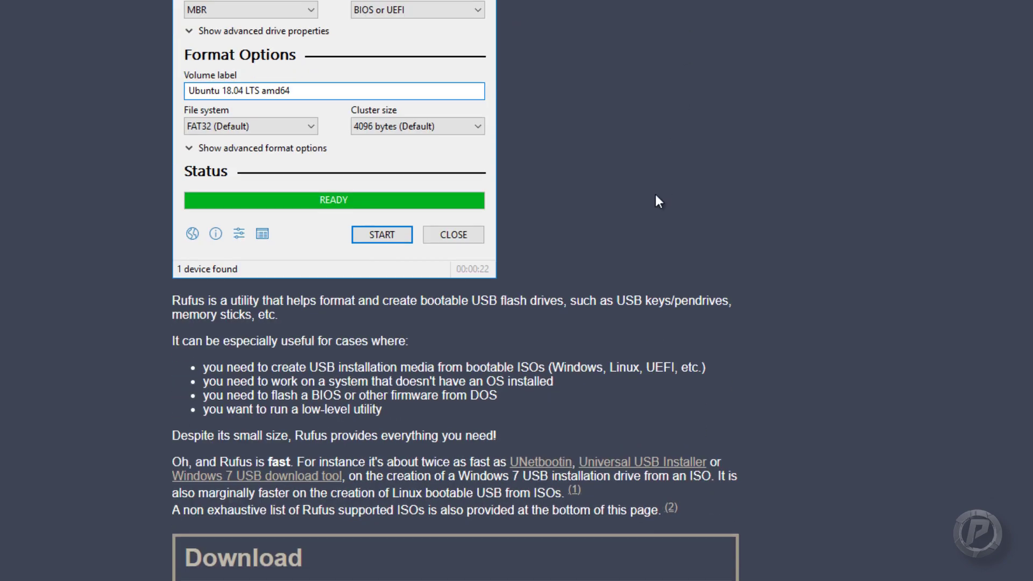
pyautogui.scroll(-5, 535, 143)
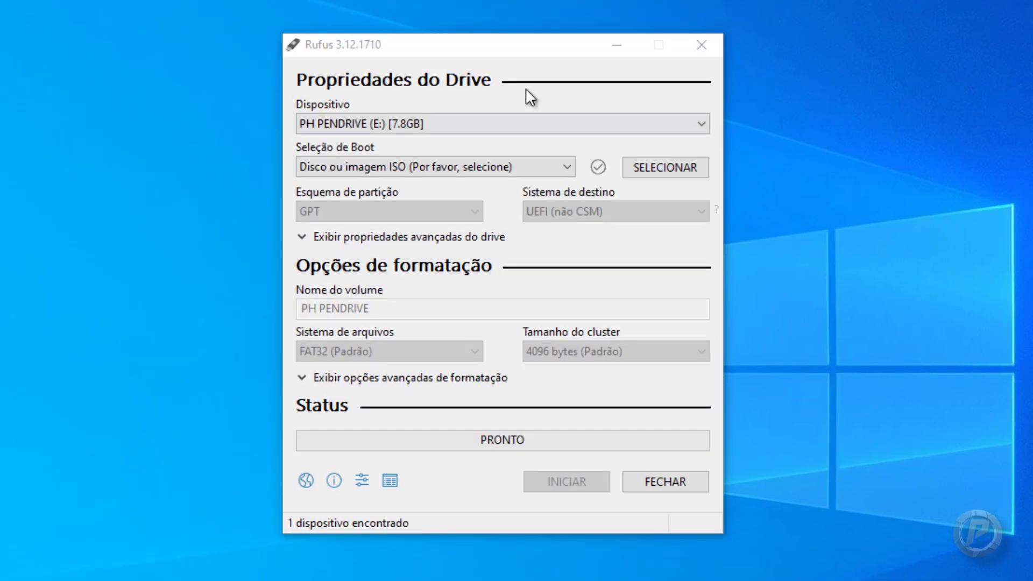
# - Switch to Rufus and use PH PENDRIVE (E:) [7.8GB] as the target device
pyautogui.click(469, 45)
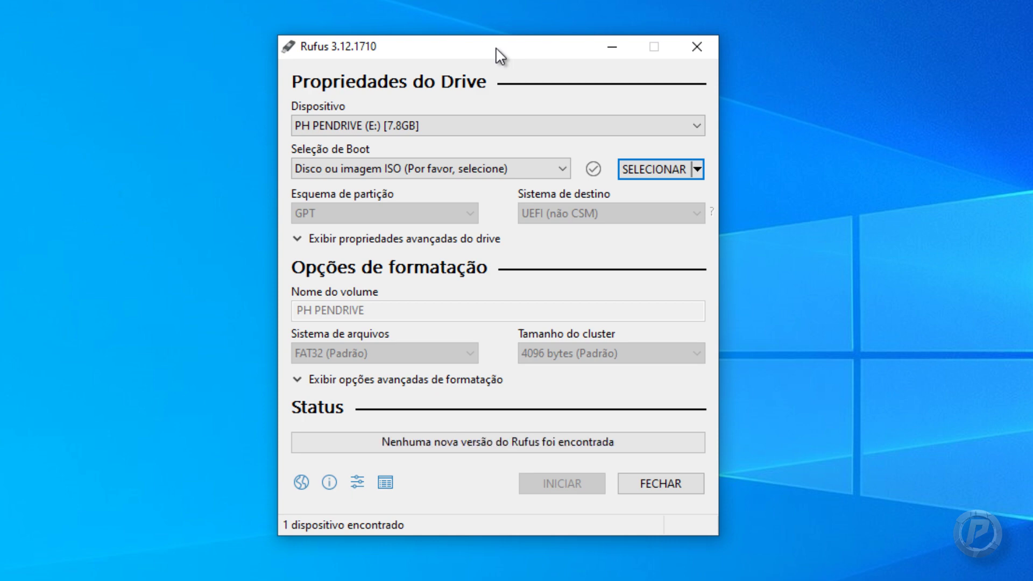
pyautogui.click(330, 125)
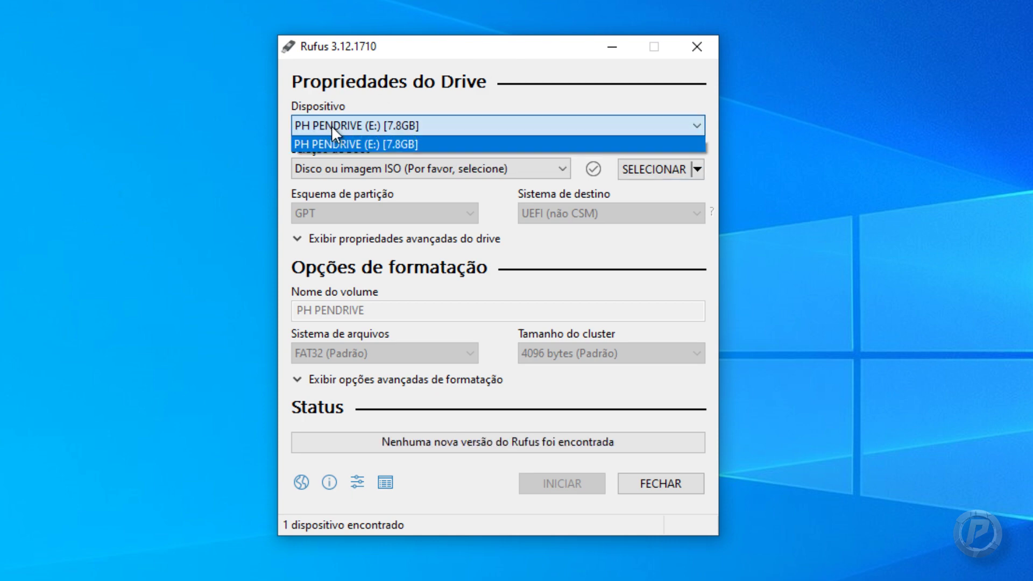
pyautogui.click(373, 127)
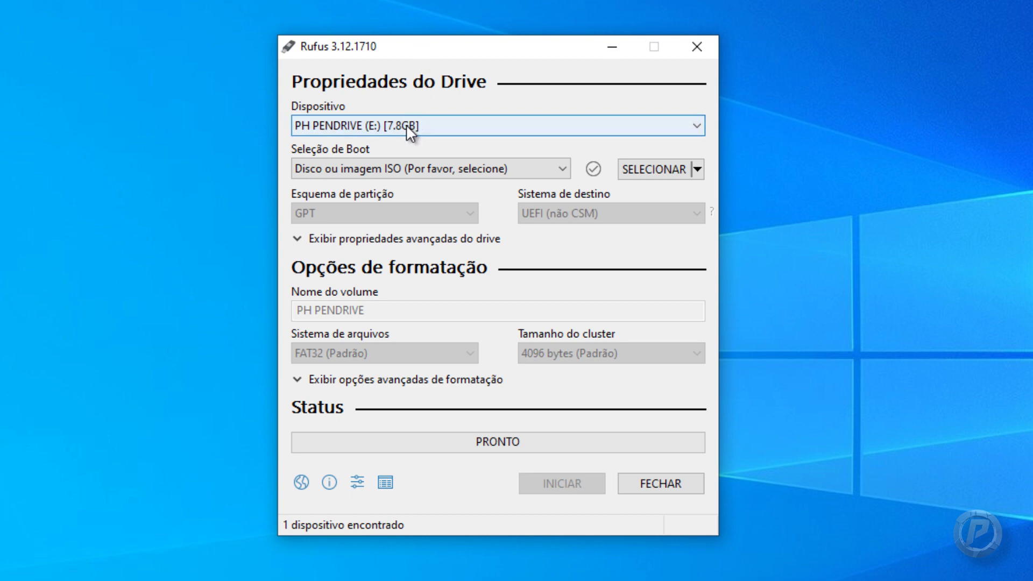
pyautogui.click(380, 127)
pyautogui.click(379, 129)
pyautogui.click(679, 165)
pyautogui.press('Escape')
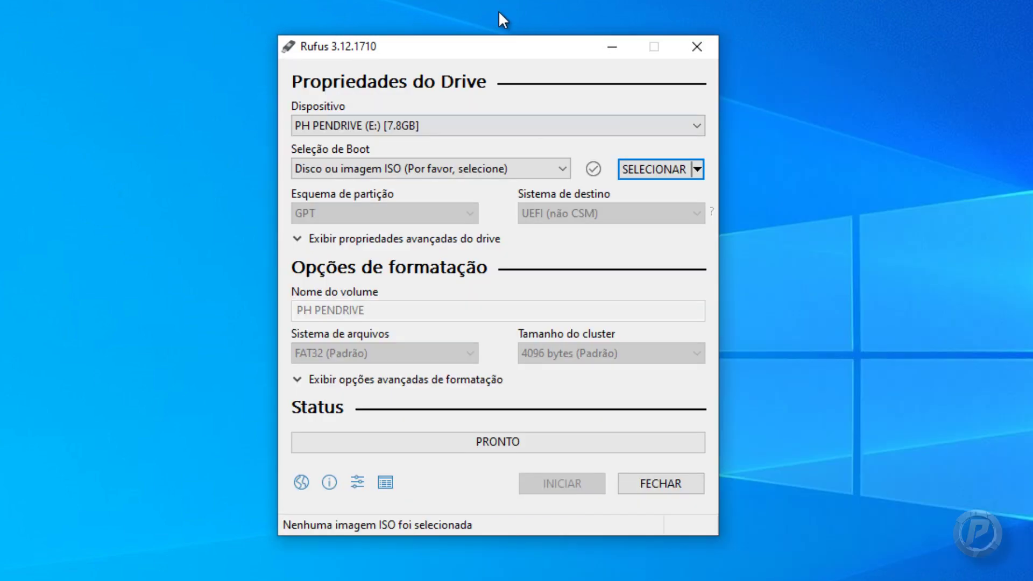
# - Set the boot image source to download (BAIXAR) and choose Windows 10 as the version
pyautogui.click(698, 169)
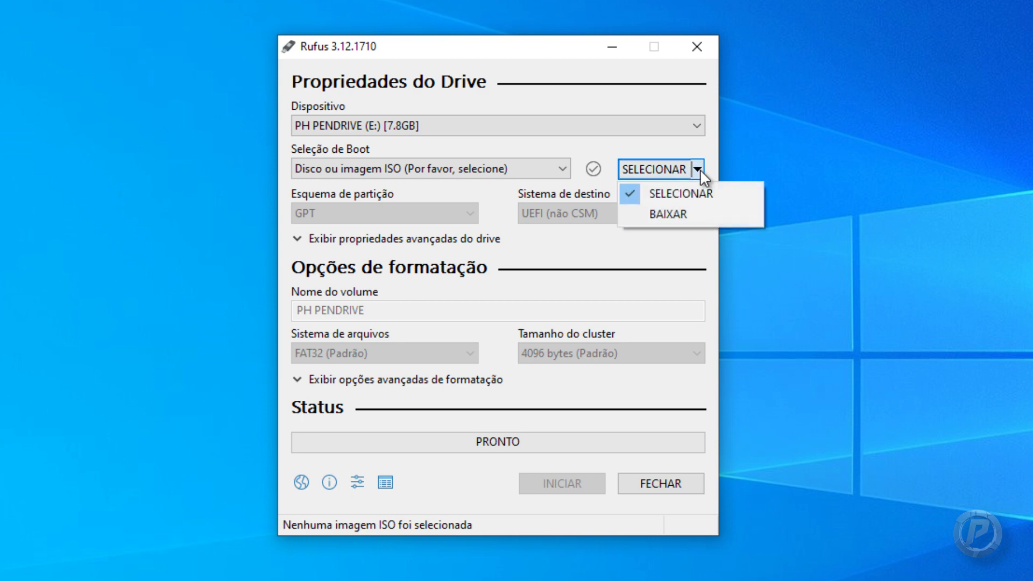
pyautogui.click(664, 213)
pyautogui.click(658, 164)
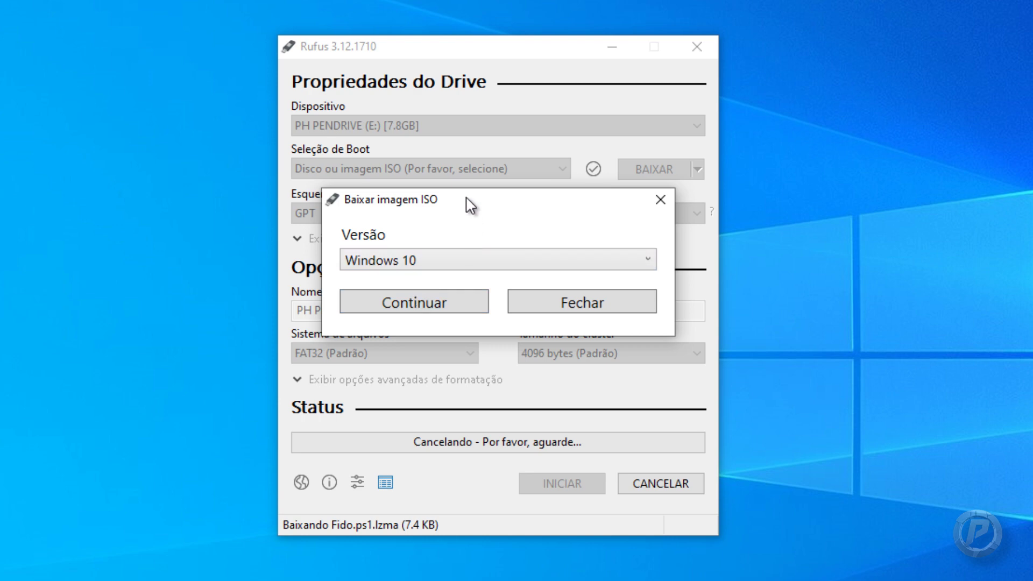
pyautogui.click(453, 258)
pyautogui.click(453, 258)
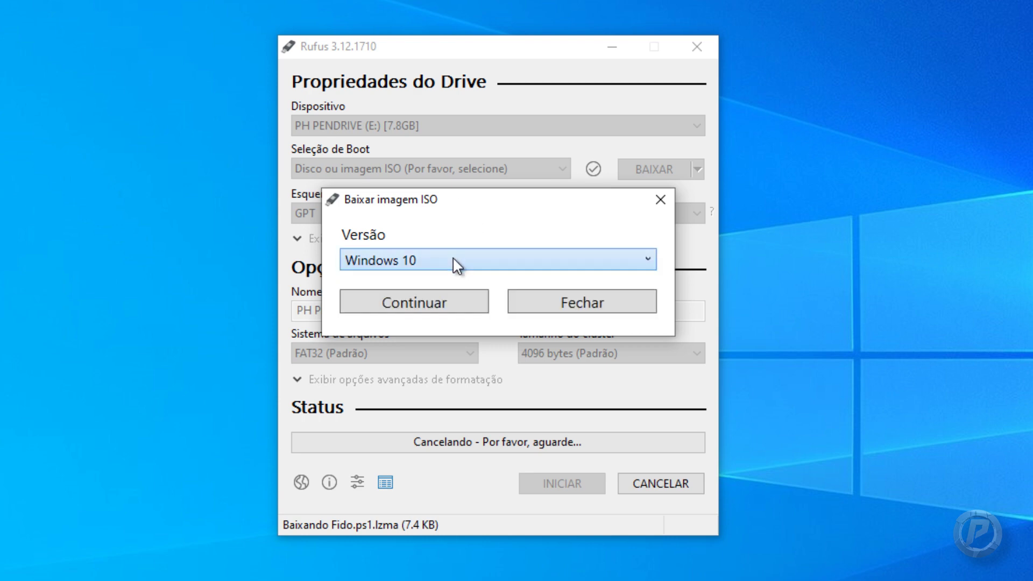
pyautogui.click(416, 298)
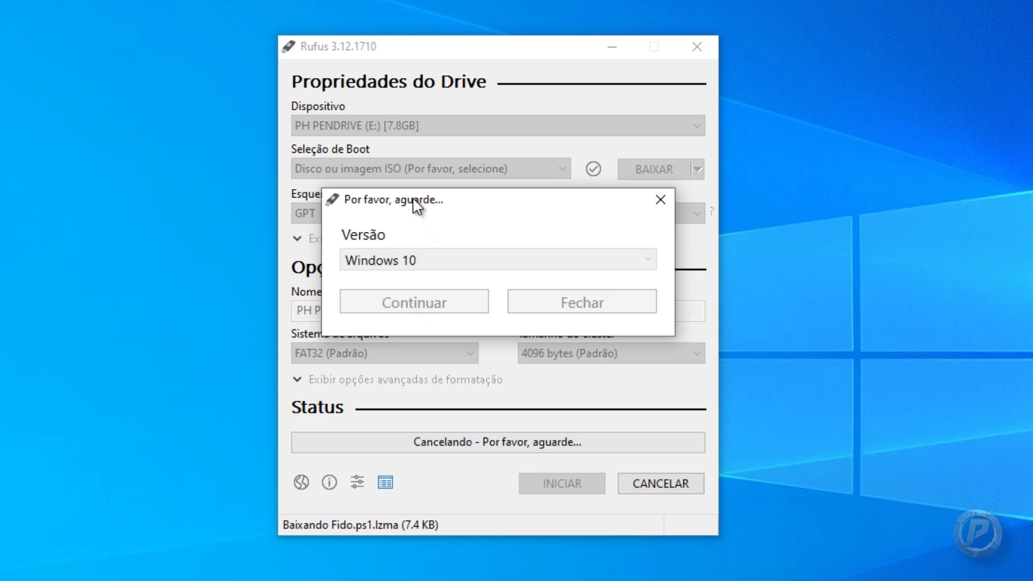
# - Choose release 20H2 (Build 19042.508 - 2020.10) and edition Windows 10 Home/Pro, advance to the language choice, and close the download dialog
pyautogui.click(418, 314)
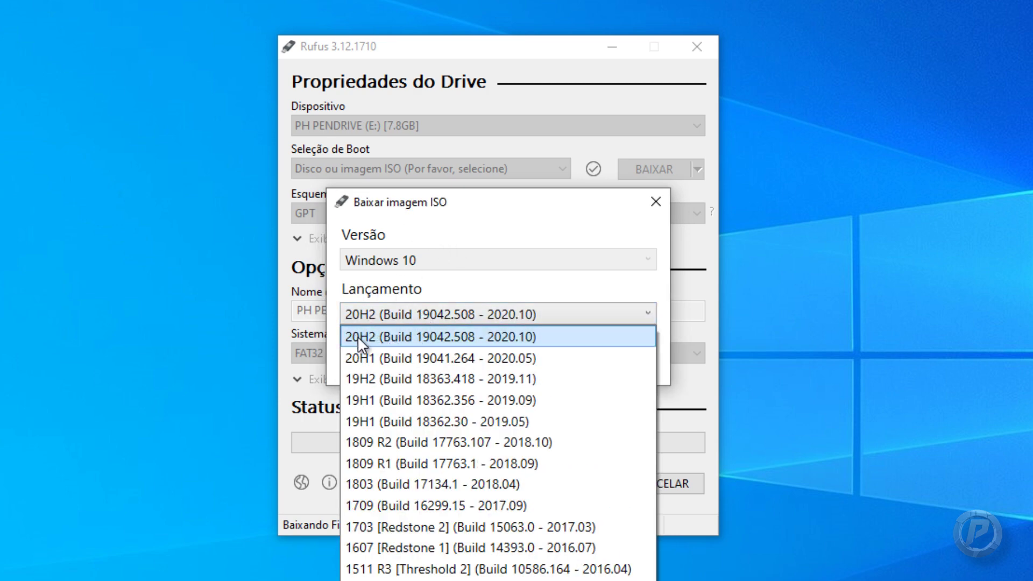
pyautogui.click(365, 340)
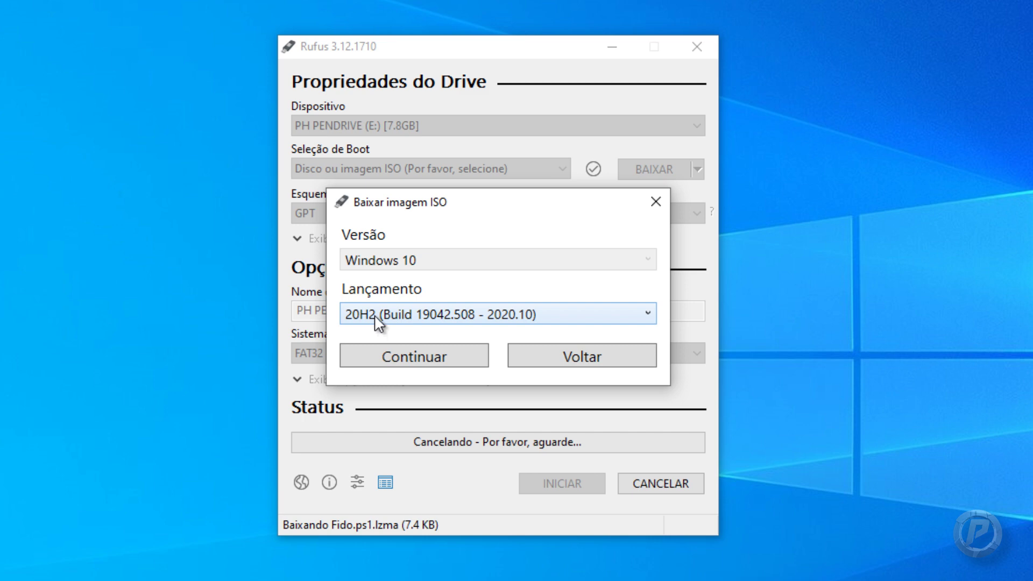
pyautogui.click(427, 351)
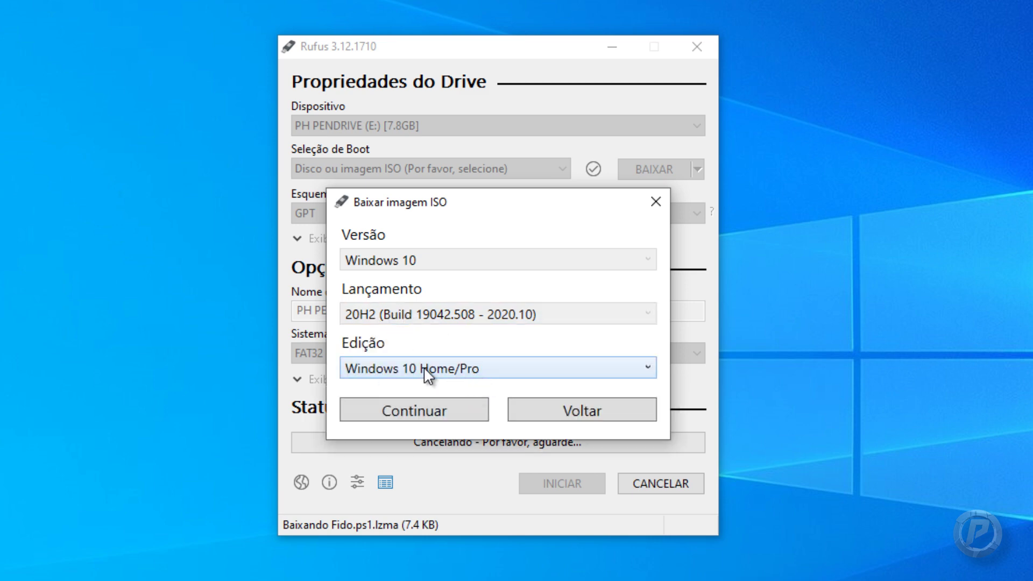
pyautogui.click(426, 369)
pyautogui.click(434, 391)
pyautogui.click(431, 417)
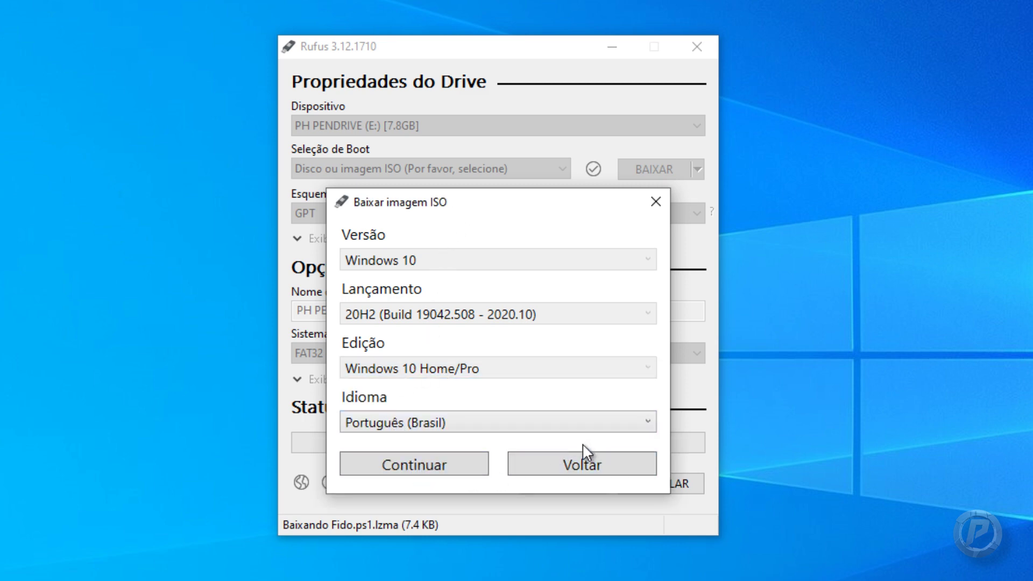
pyautogui.click(658, 200)
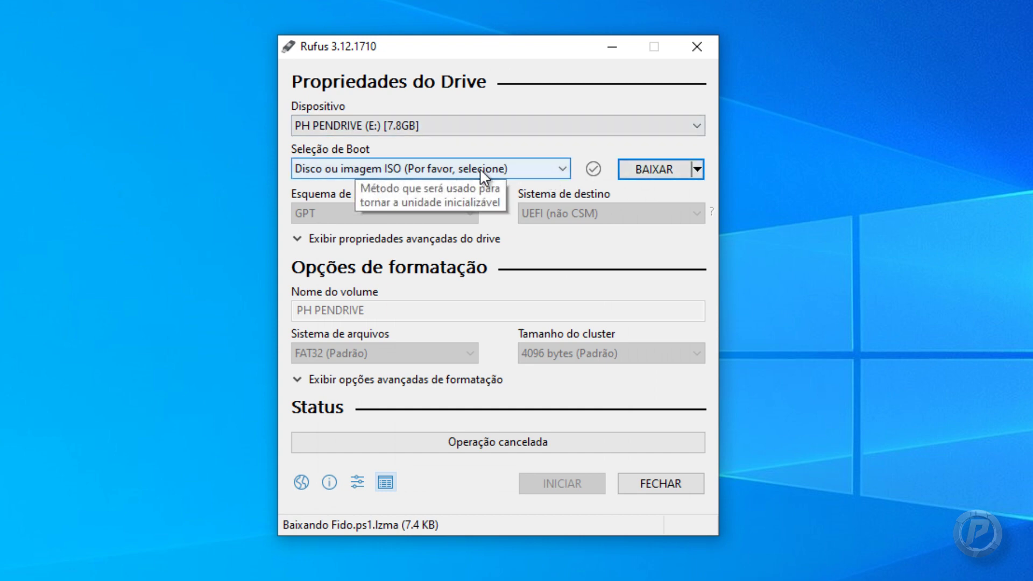
# - Switch the boot image source back to selecting an existing ISO file (SELECIONAR)
pyautogui.click(529, 169)
pyautogui.click(711, 172)
pyautogui.click(698, 170)
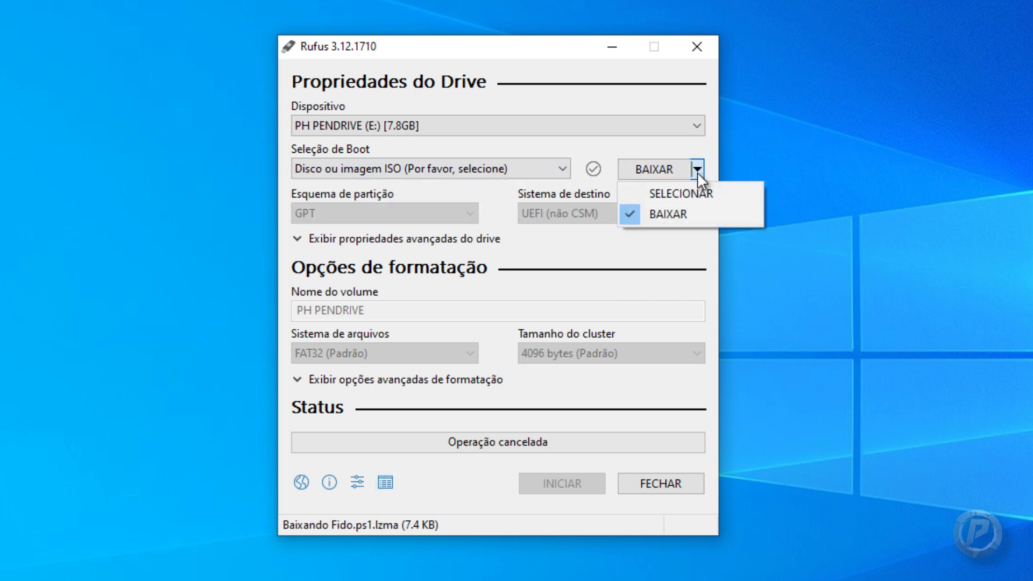
pyautogui.click(676, 186)
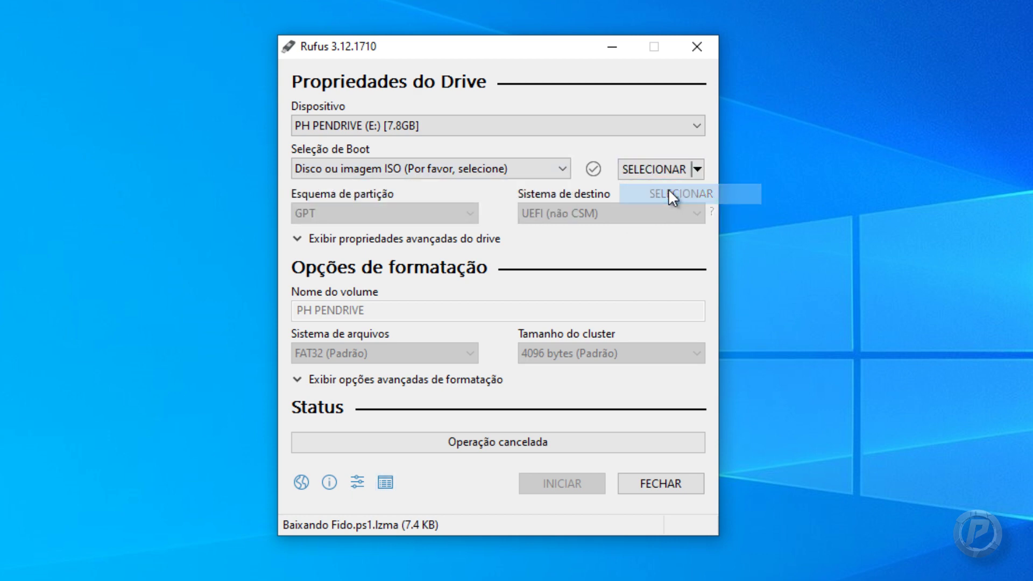
# - Load Windows10-2009.iso as the boot image and review the partition scheme choices, keeping GPT
pyautogui.click(644, 168)
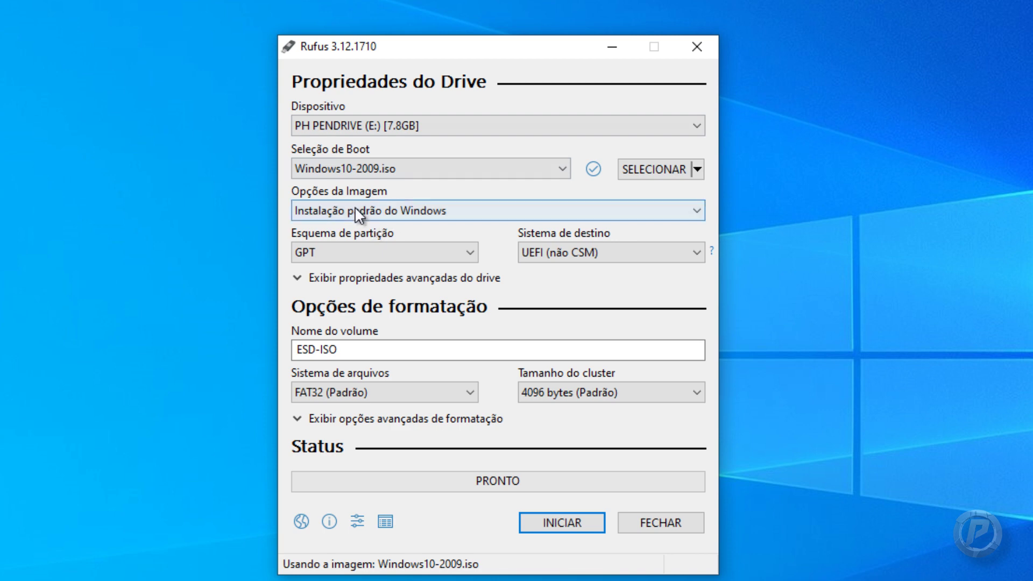
pyautogui.click(386, 251)
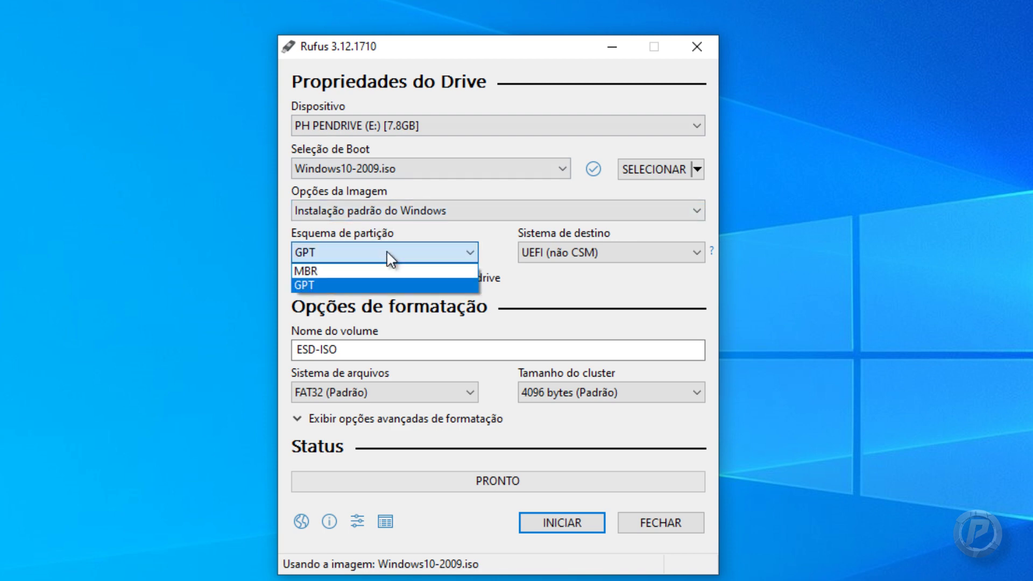
pyautogui.click(387, 250)
pyautogui.click(341, 257)
pyautogui.click(341, 256)
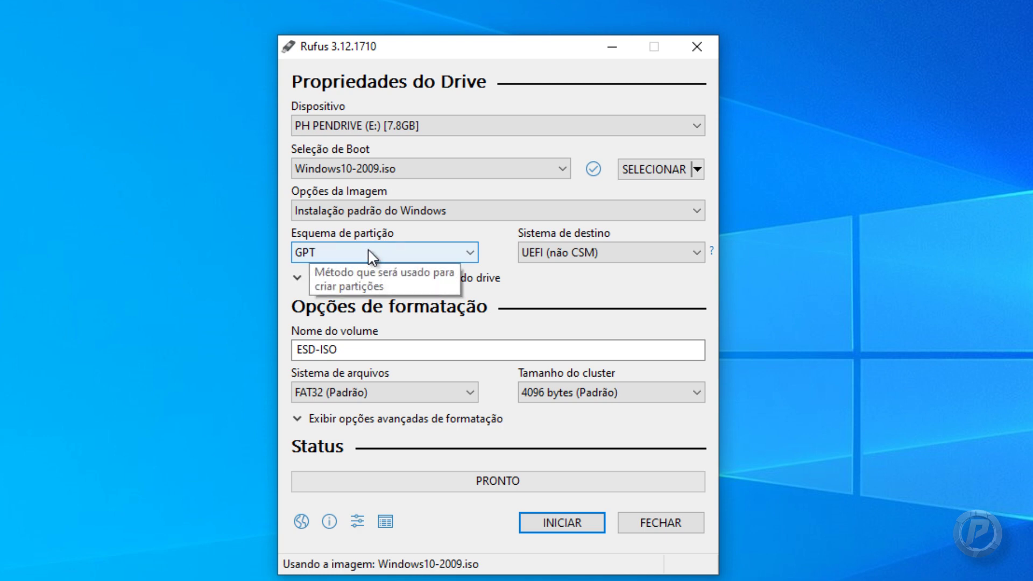
# - Try MBR as the partition scheme and set it back to GPT
pyautogui.click(409, 251)
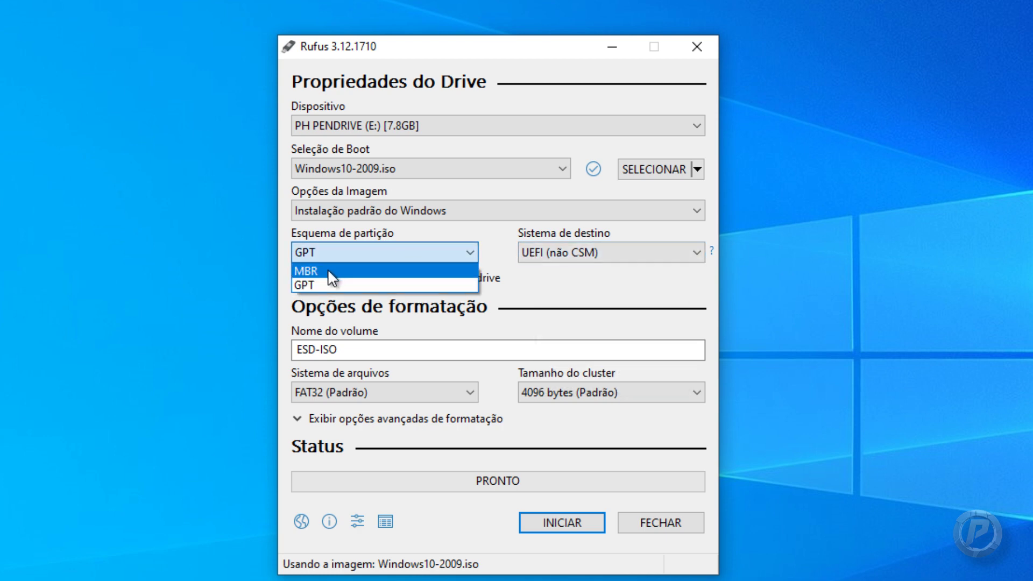
pyautogui.click(299, 269)
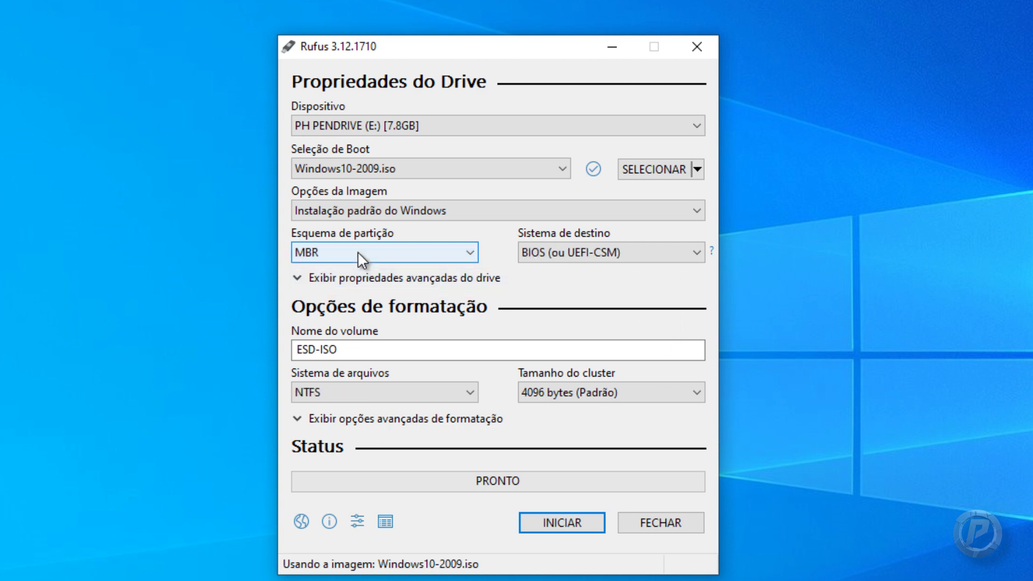
pyautogui.click(359, 251)
pyautogui.click(329, 285)
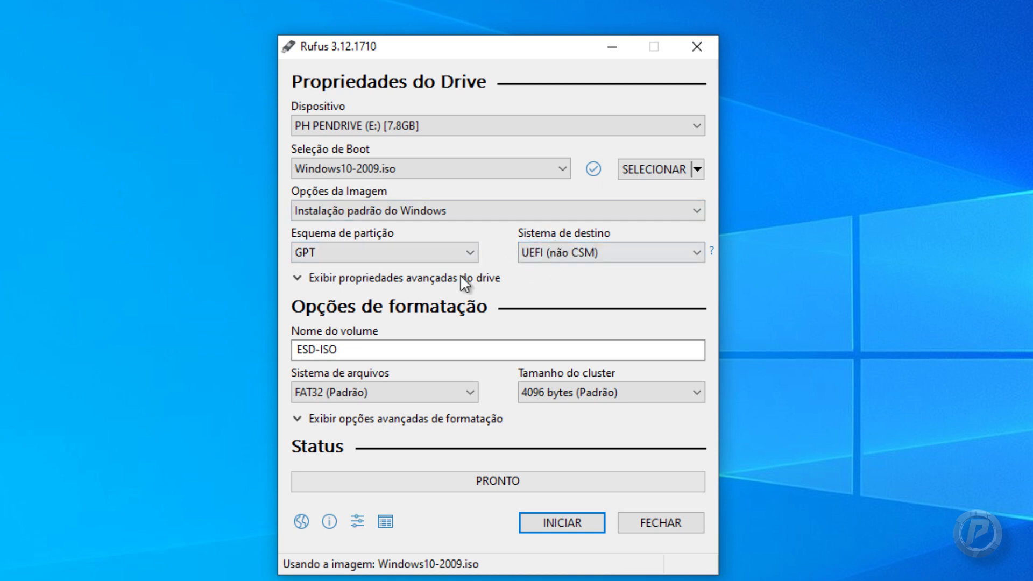
# - Name the volume 2009 and start writing the USB drive, accepting the erasure of all its data
pyautogui.moveTo(387, 349); pyautogui.dragTo(290, 349)
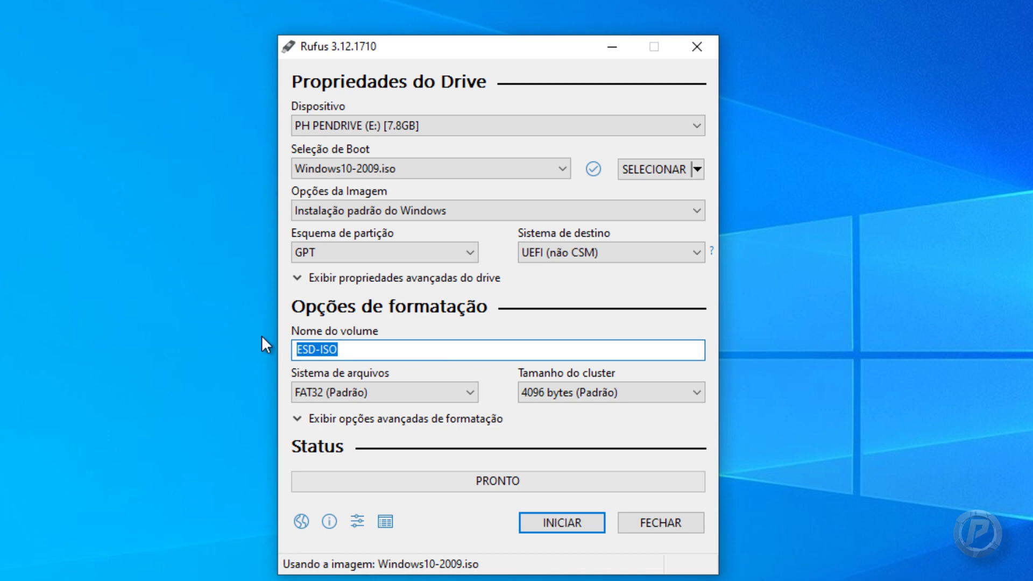
pyautogui.write('2009')
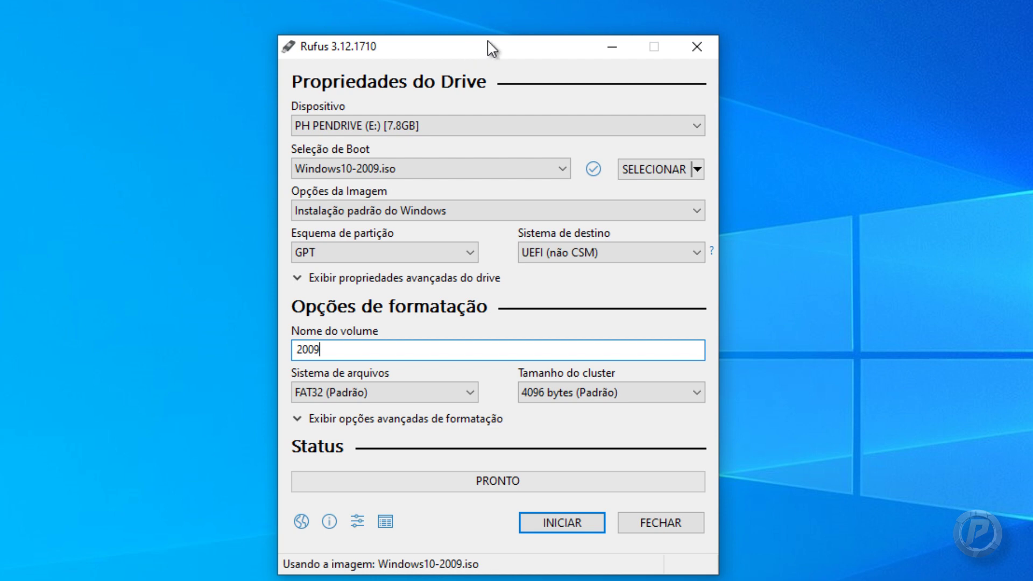
pyautogui.click(555, 524)
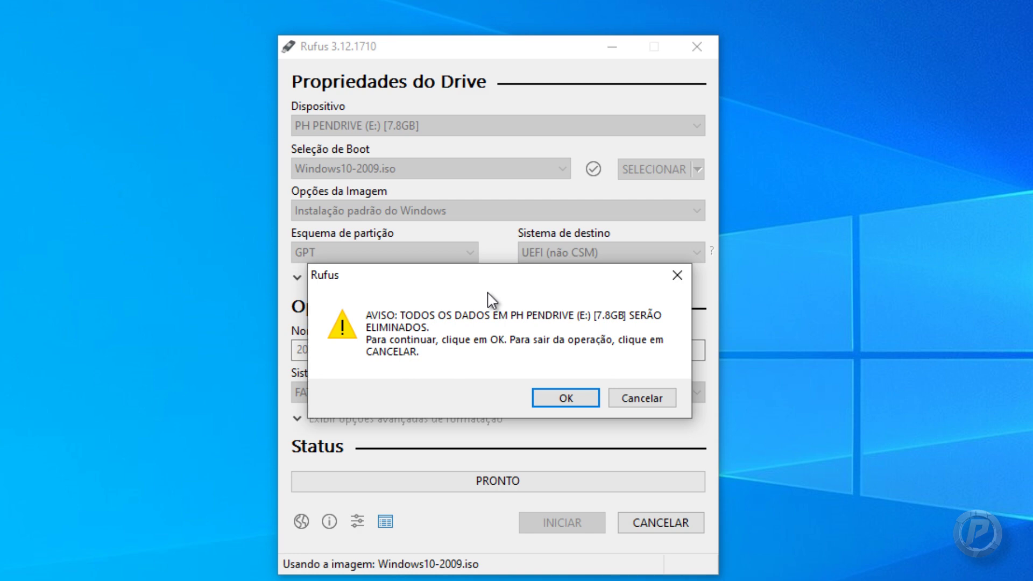
pyautogui.click(544, 392)
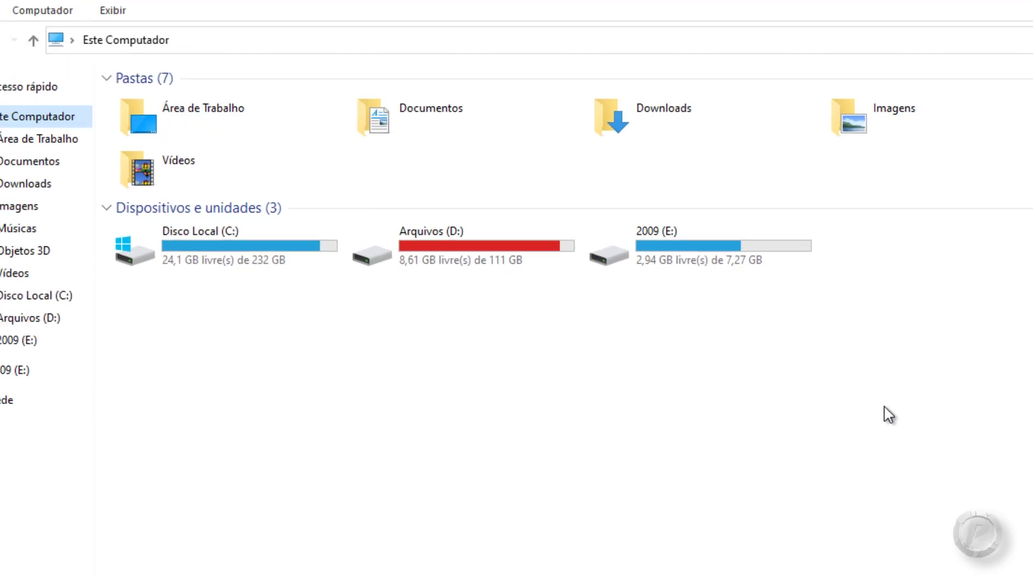
# - Open the 2009 (E:) drive in File Explorer and examine the installation files on it
pyautogui.moveTo(977, 475); pyautogui.dragTo(646, 250)
pyautogui.moveTo(964, 498); pyautogui.dragTo(733, 263)
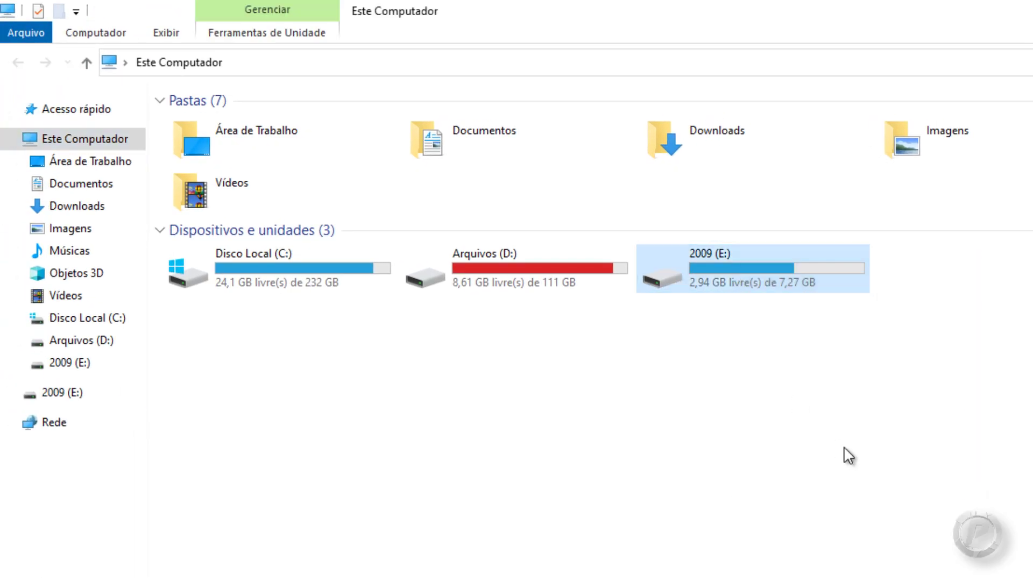
pyautogui.click(844, 454)
pyautogui.doubleClick(778, 270)
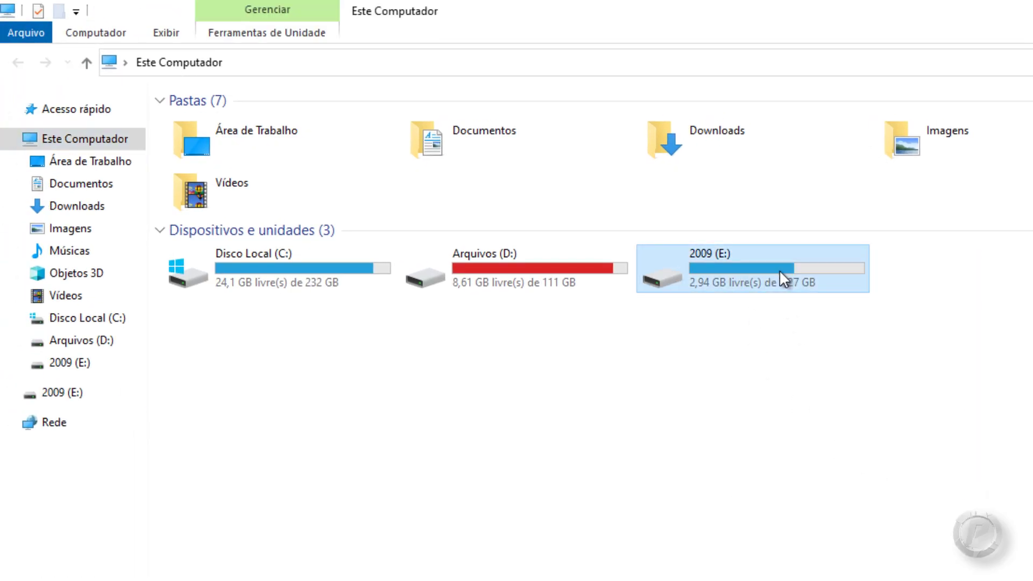
pyautogui.moveTo(810, 580); pyautogui.dragTo(210, 113)
pyautogui.click(280, 431)
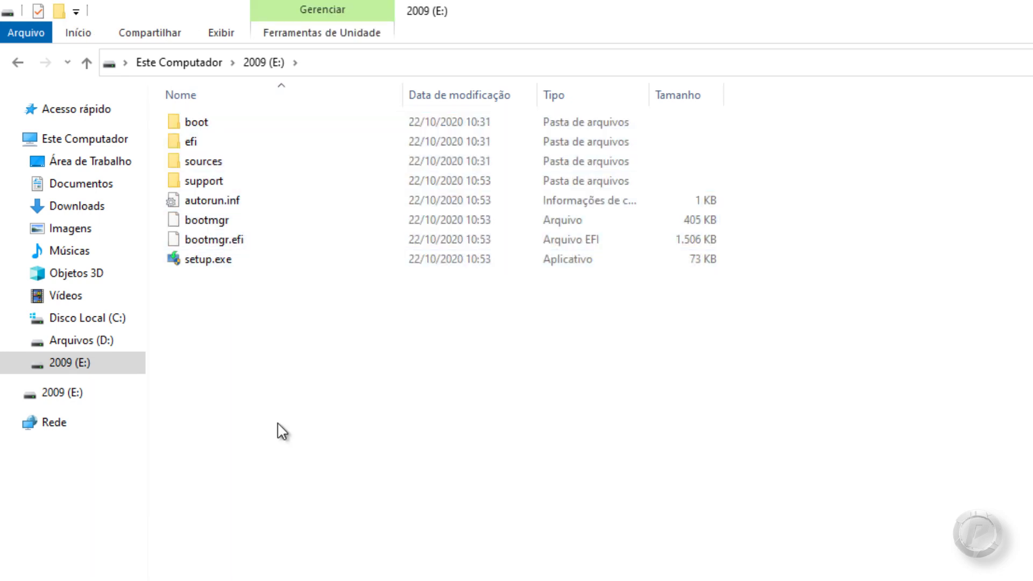